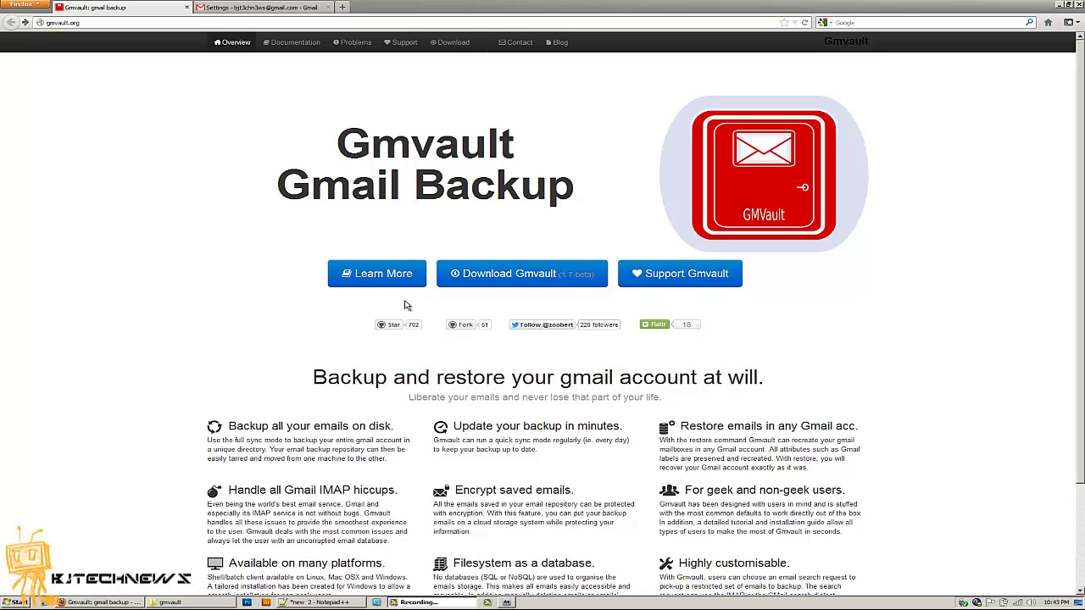
Switch Firefox to full-screen mode on the Gmvault site
key(F11)
Open Learn More and browse the four Windows installation steps of the Install Gmvault guide
click(387, 280)
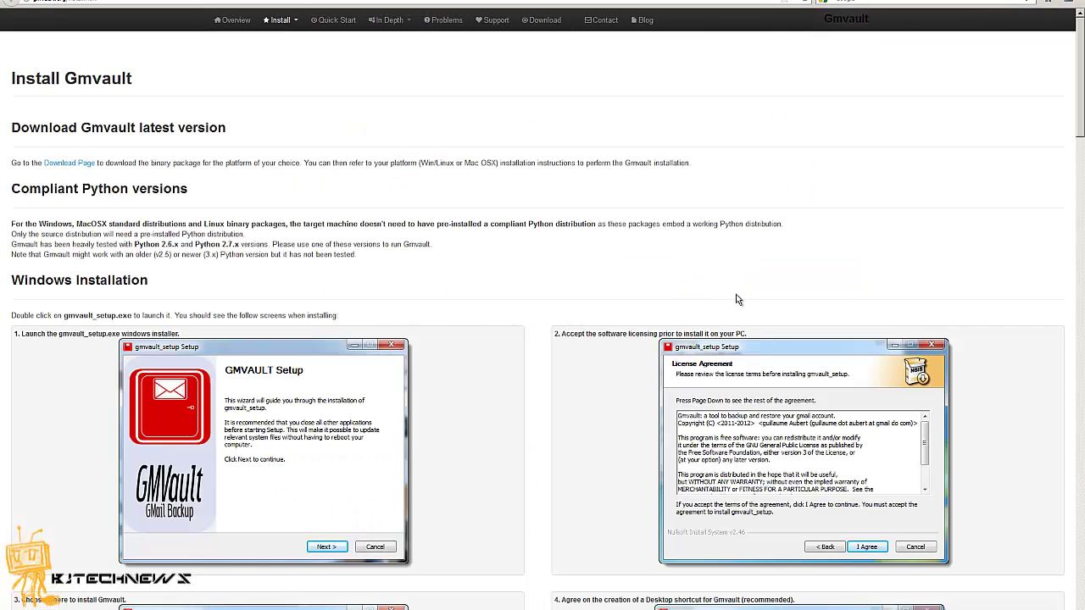
scroll(1080, 110, down, 3)
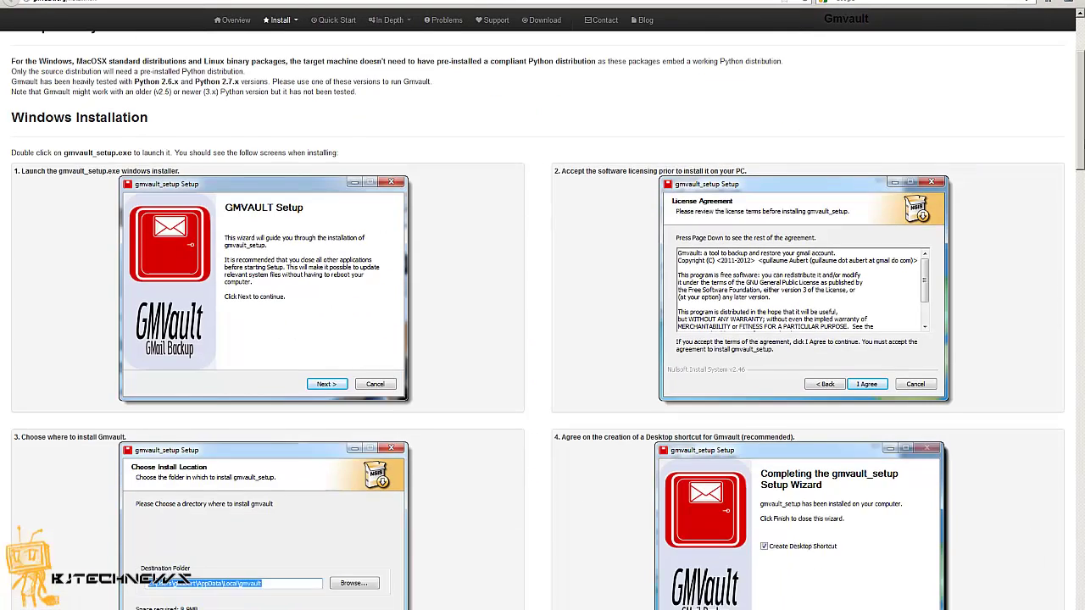
scroll(1080, 98, up, 3)
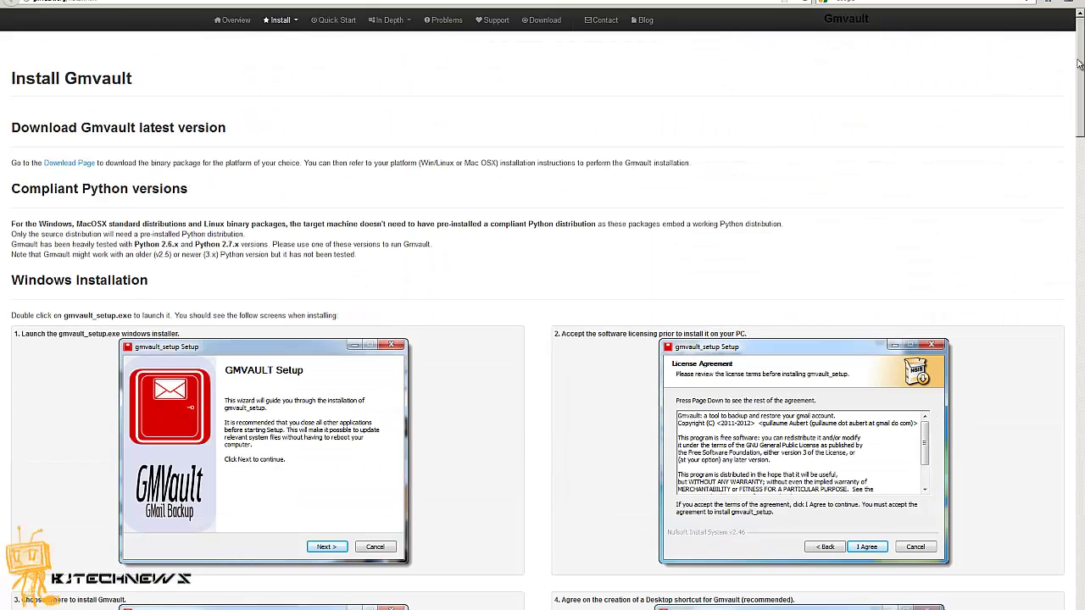
scroll(1080, 108, down, 2)
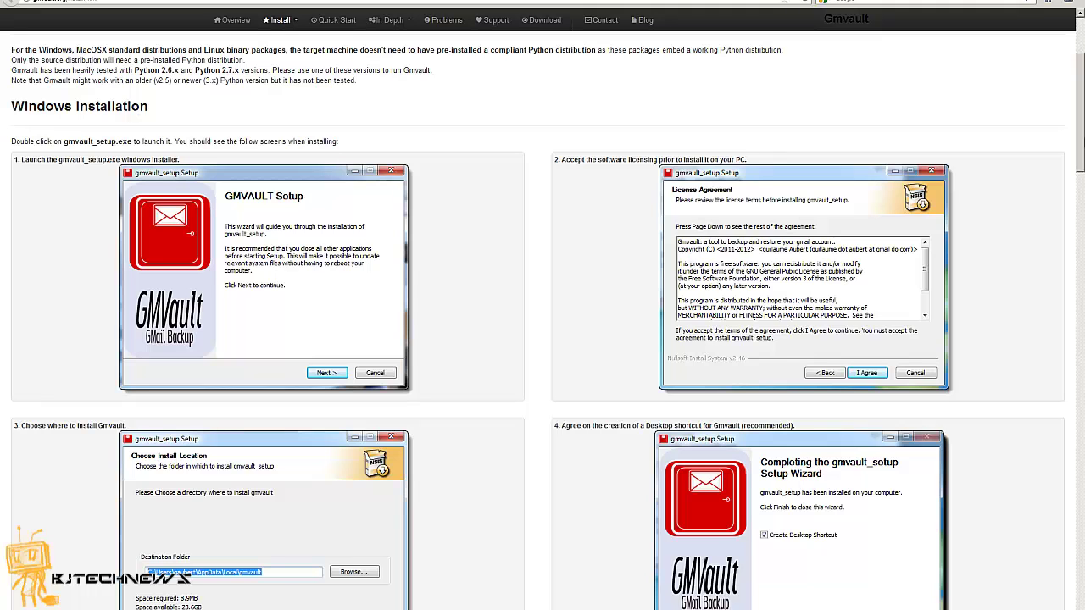
scroll(1082, 149, down, 2)
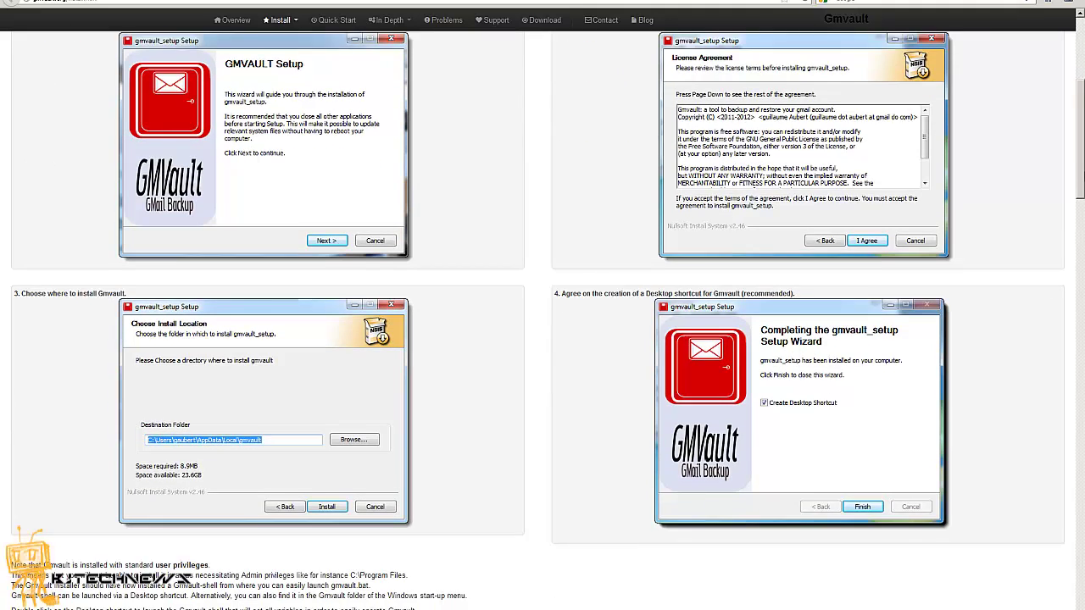
scroll(1073, 31, up, 4)
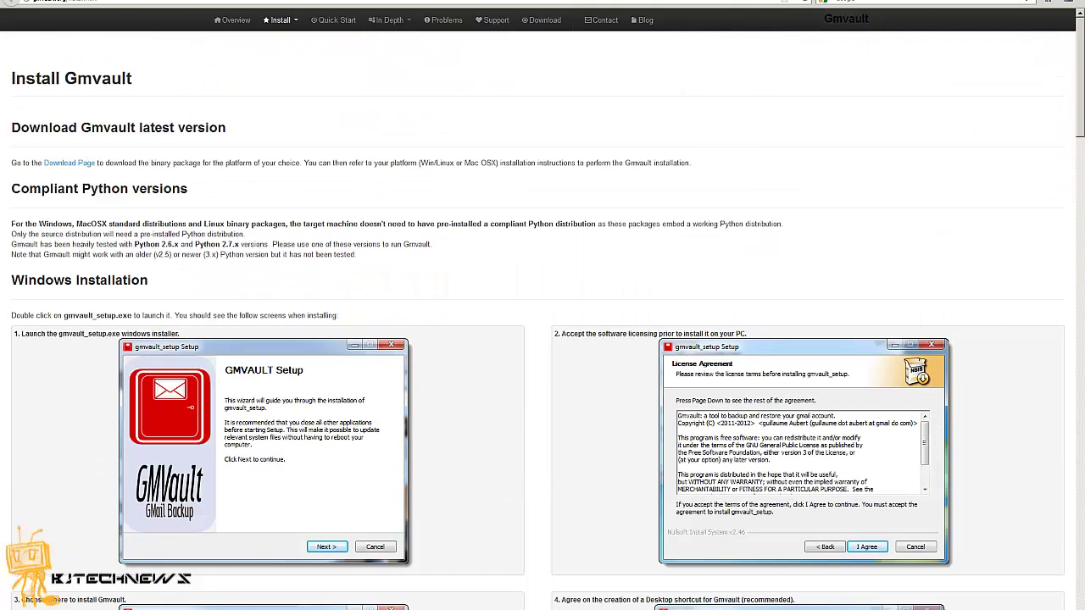
Review the Gmvault v1.7-beta download page's release notes, then bring up the installed gmvault folder
click(536, 26)
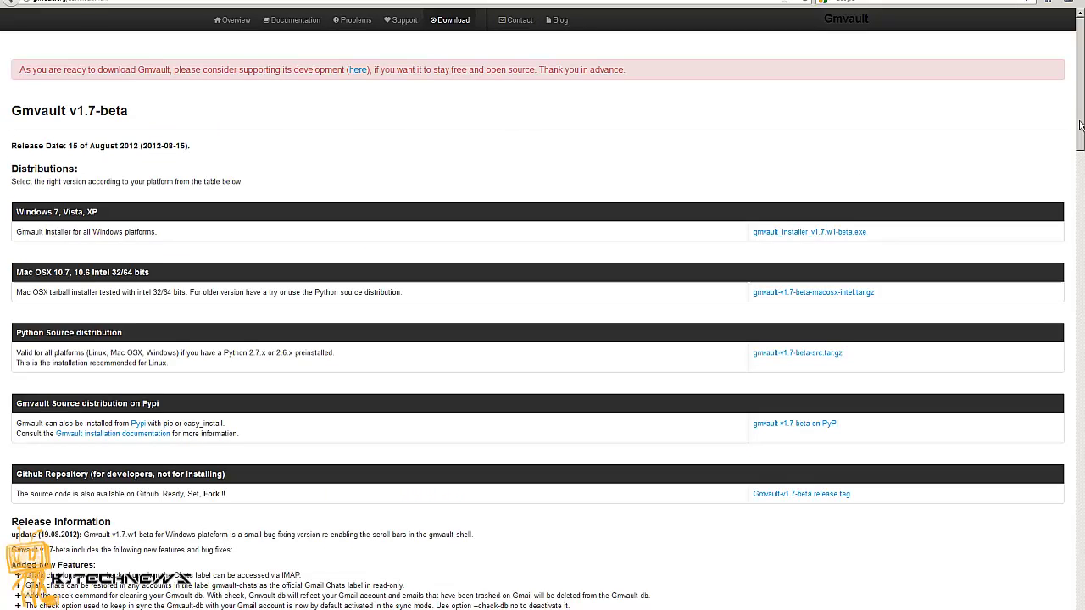
scroll(1078, 126, down, 3)
scroll(542, 320, down, 5)
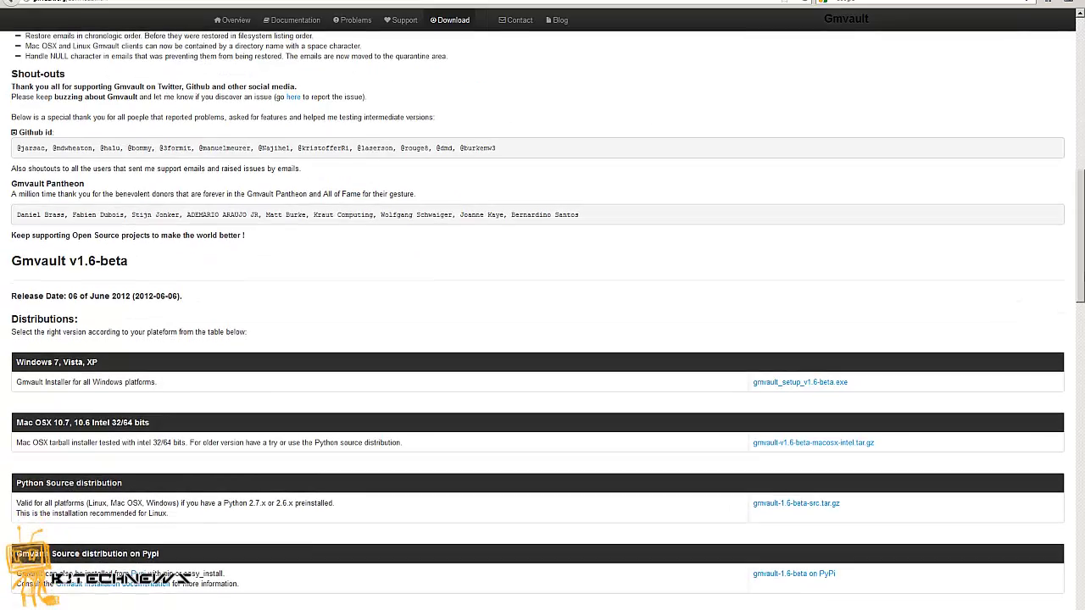
scroll(1067, 110, up, 10)
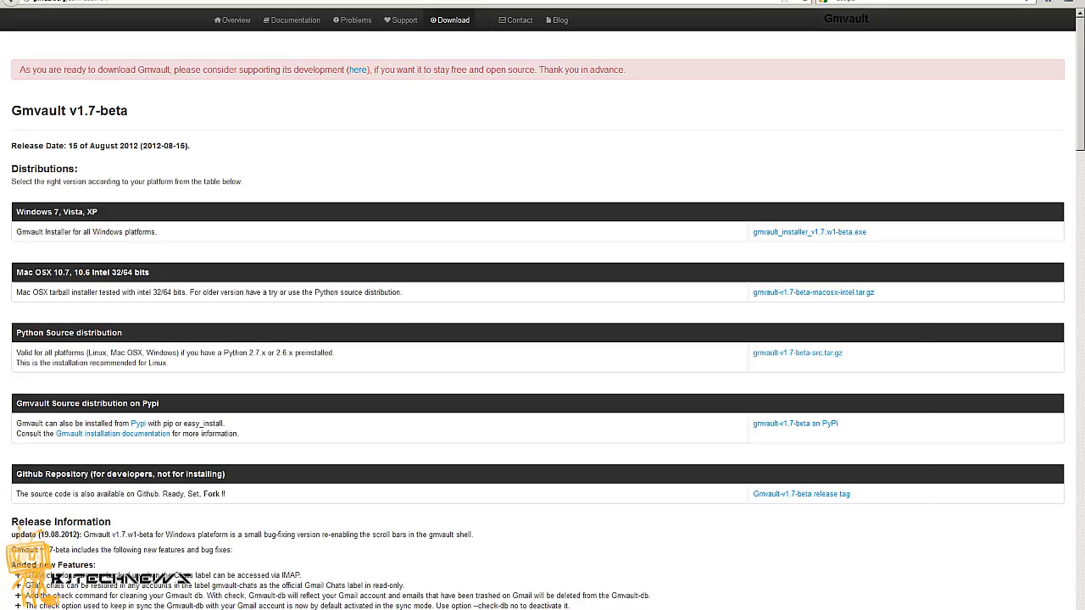
key(alt+Tab)
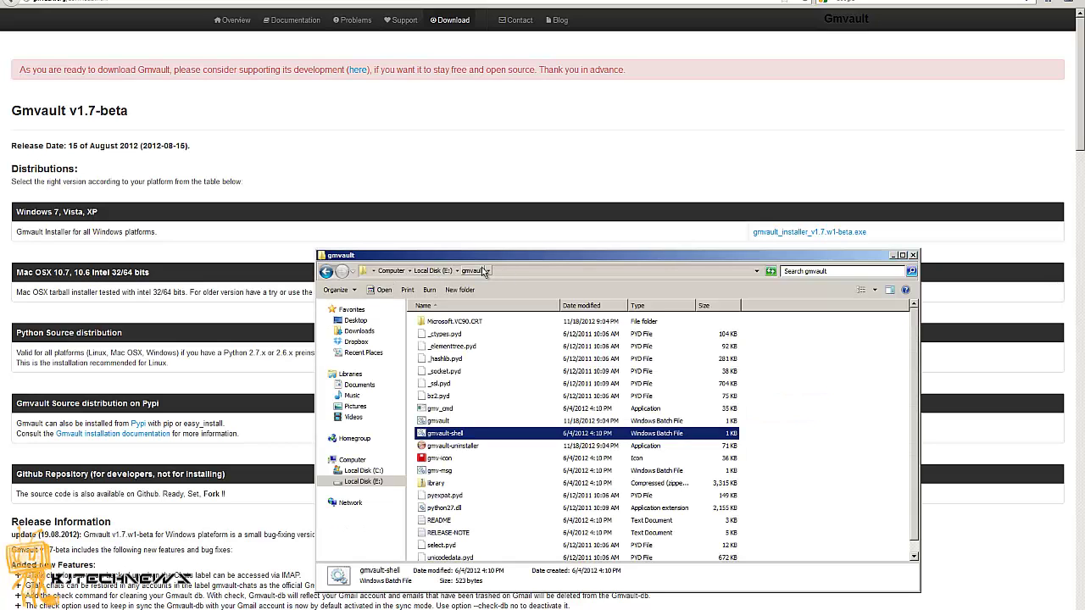
Close the gmvault folder window to reveal Gmail's POP/IMAP settings with IMAP enabled
click(793, 216)
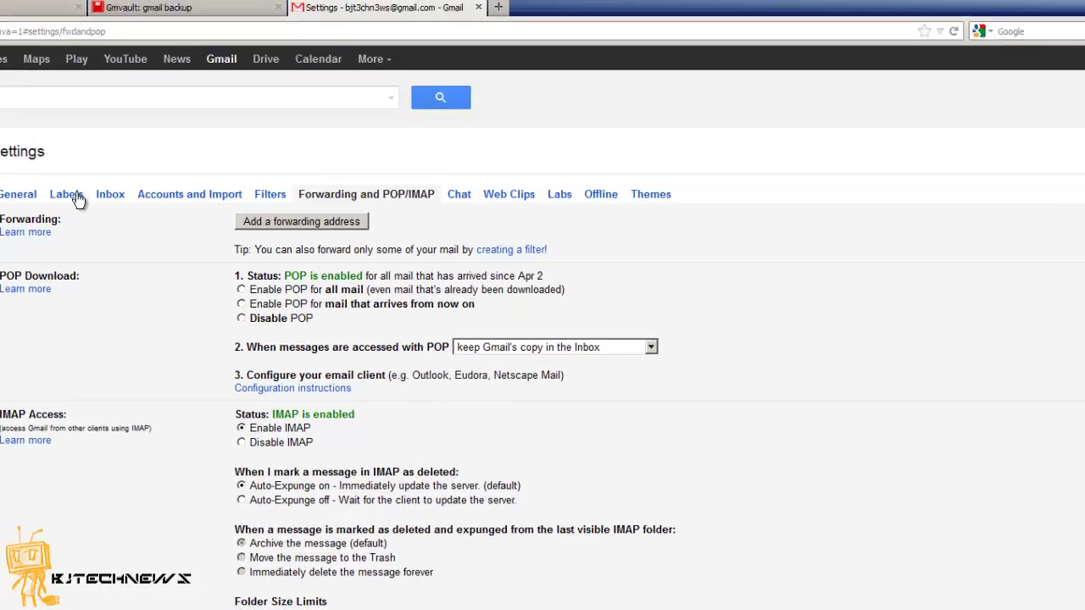
Review the Show in IMAP column on Gmail's Labels settings, then close the settings tab
click(75, 196)
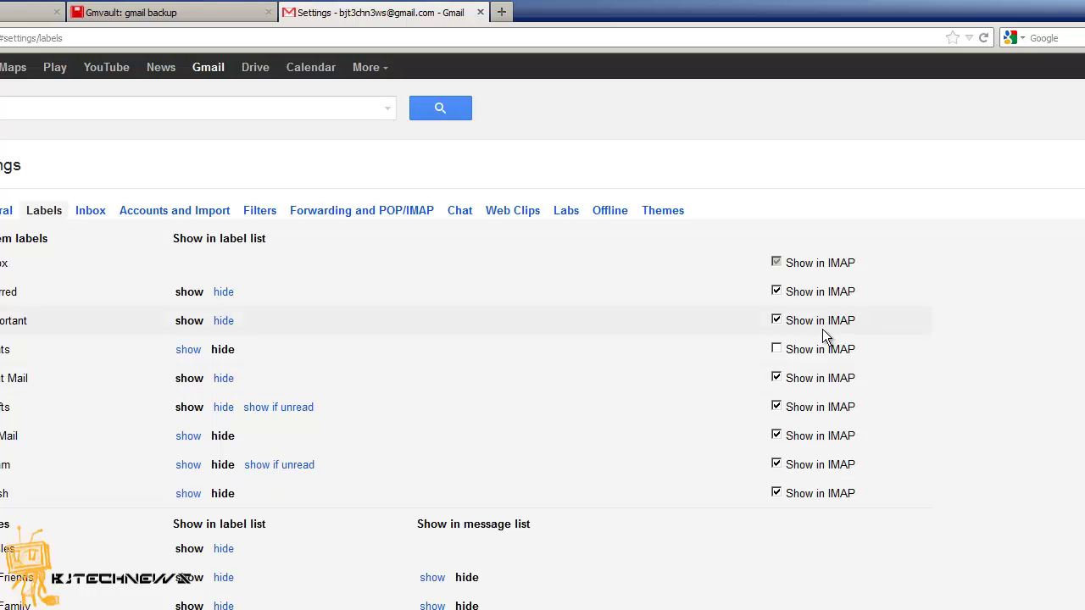
click(479, 12)
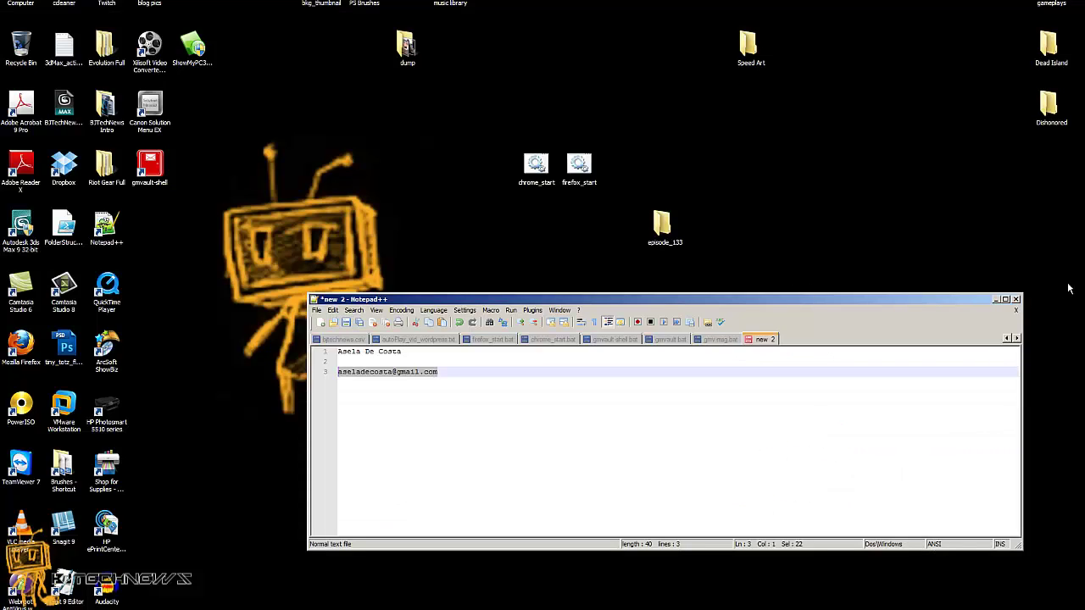
Close the Notepad++ scratch note without saving it
click(1015, 310)
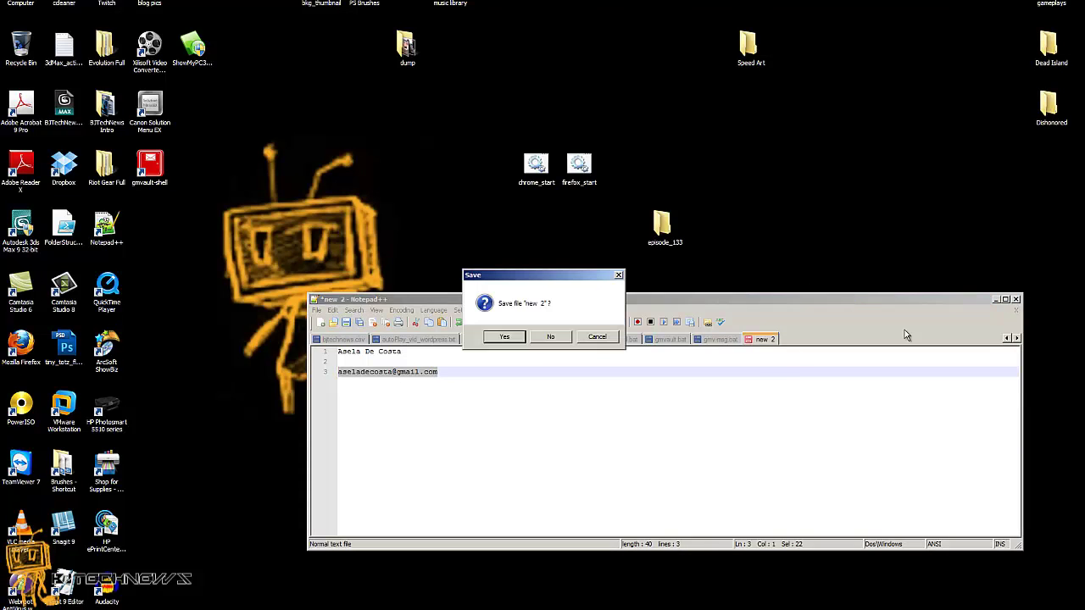
click(541, 338)
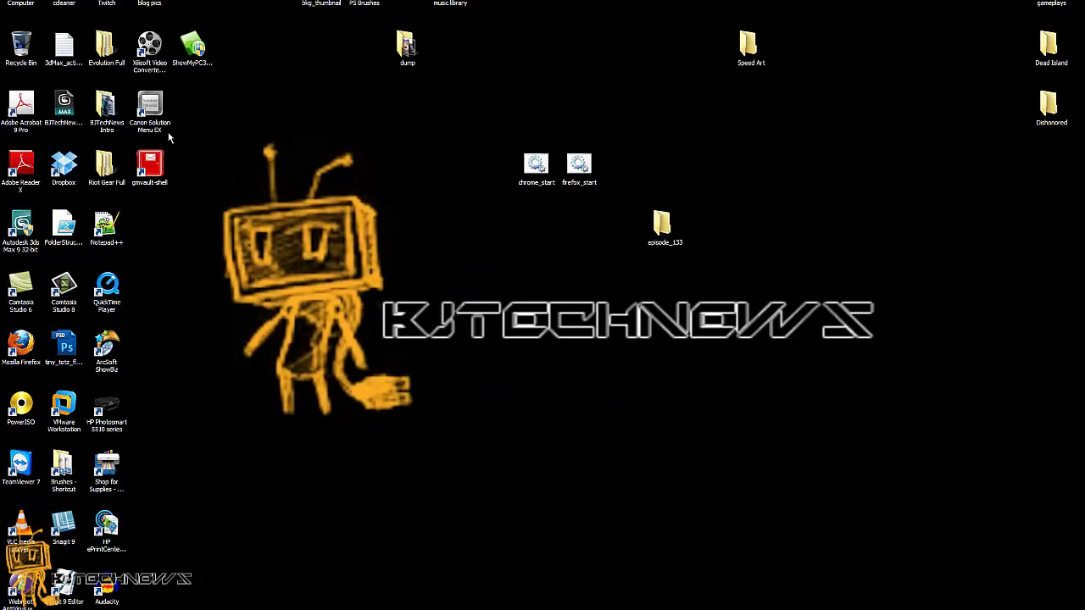
click(153, 172)
Launch gmvault-shell, centre its window, and enter 'gmvault sync' with the account's Gmail address
double_click(153, 165)
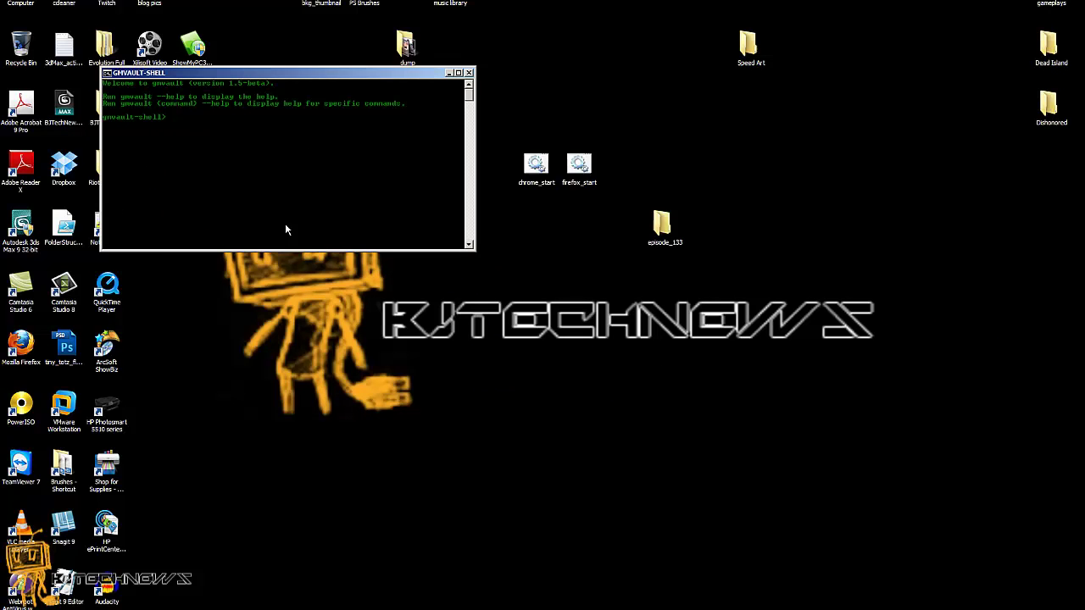
drag(271, 71, 358, 156)
drag(504, 170, 620, 251)
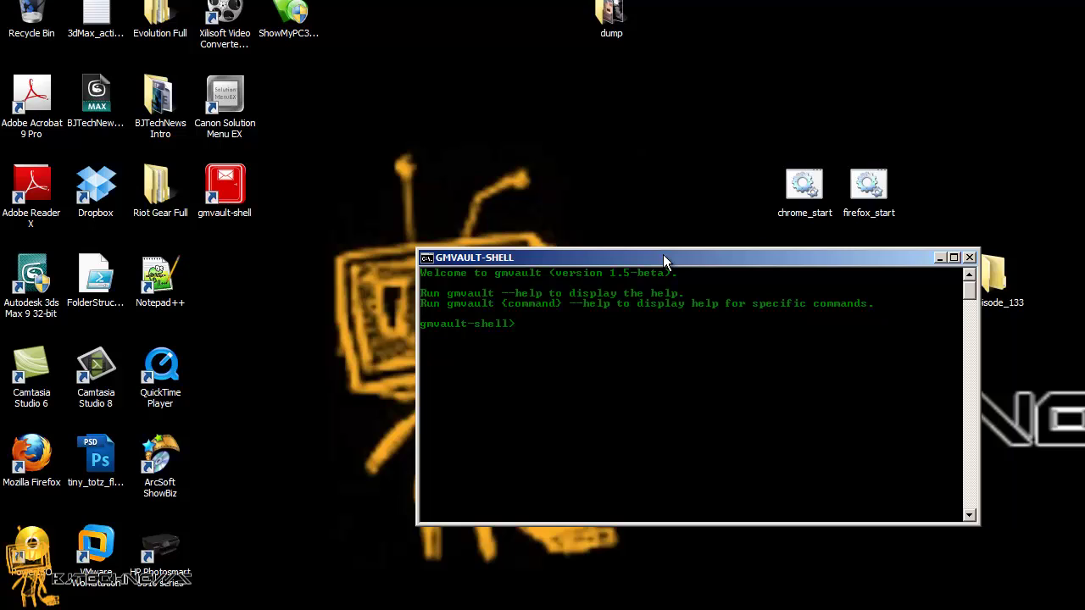
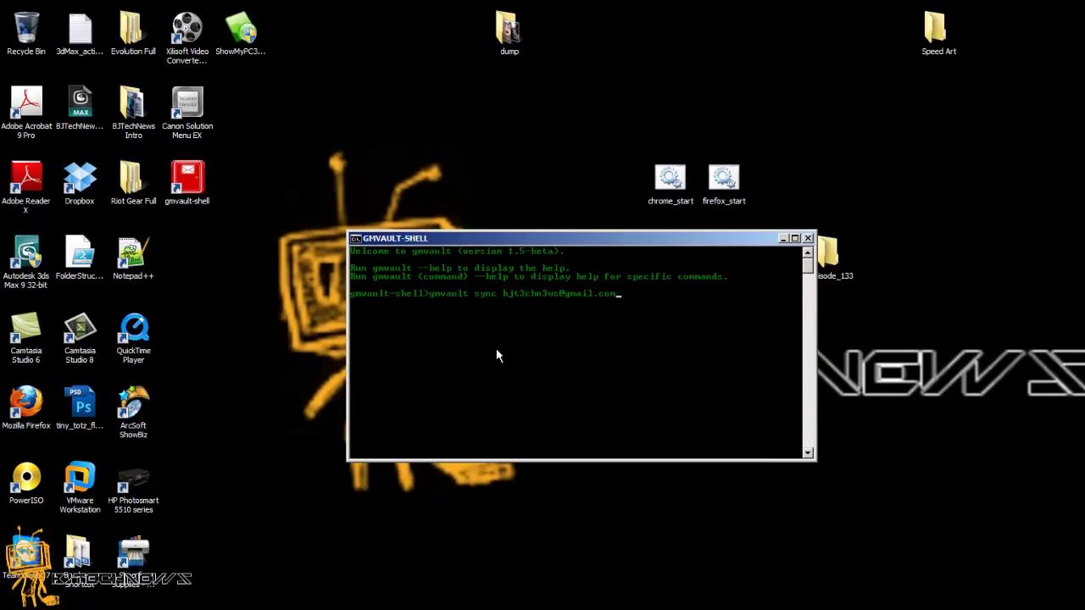
Run the sync and authorize gmvault on Google's Grant access page
key(Return)
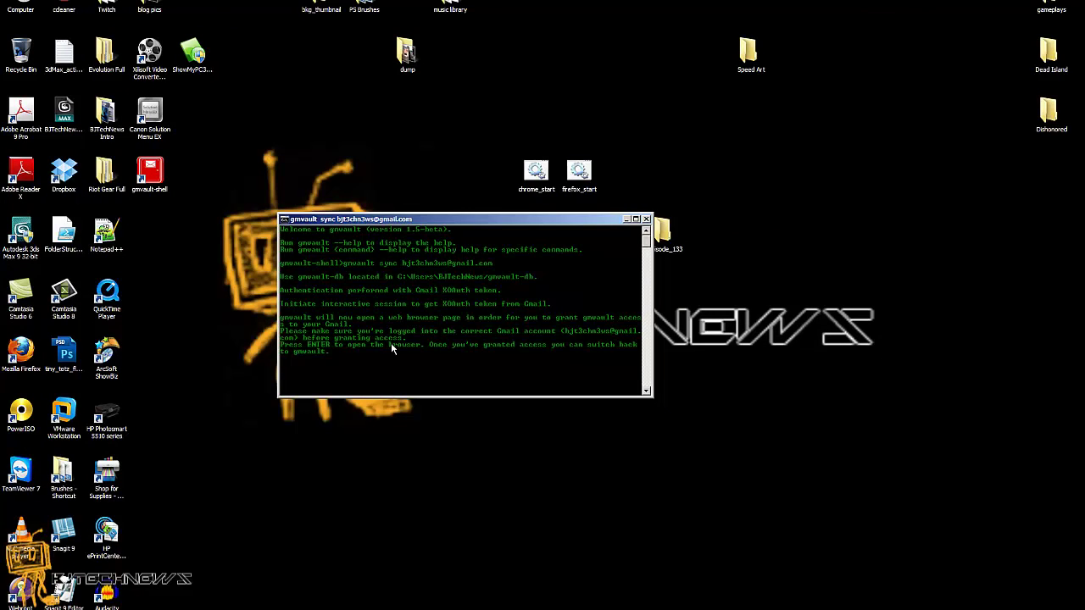
key(Return)
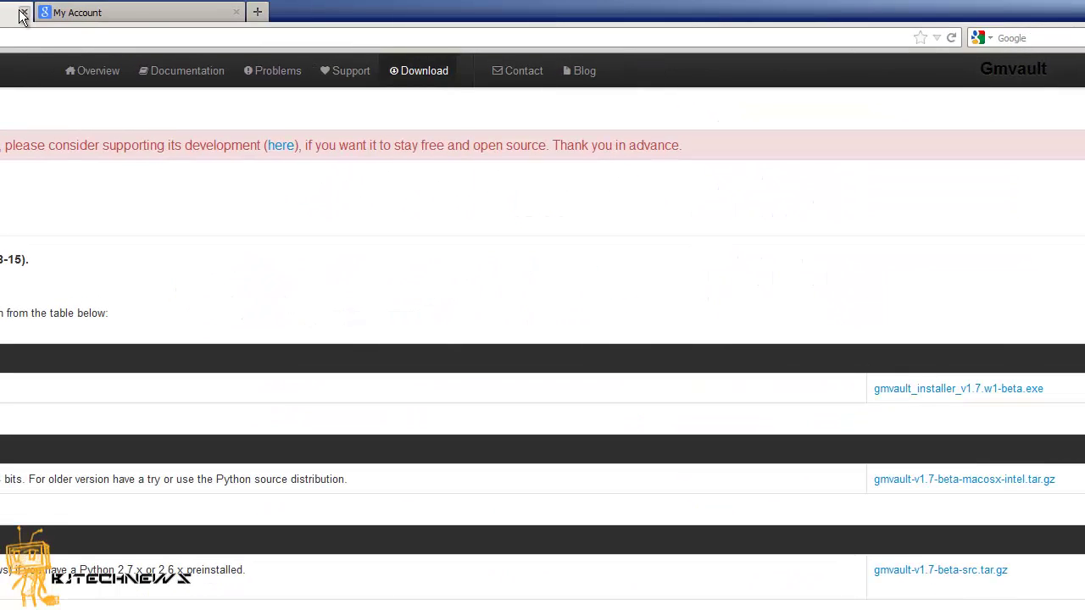
click(22, 12)
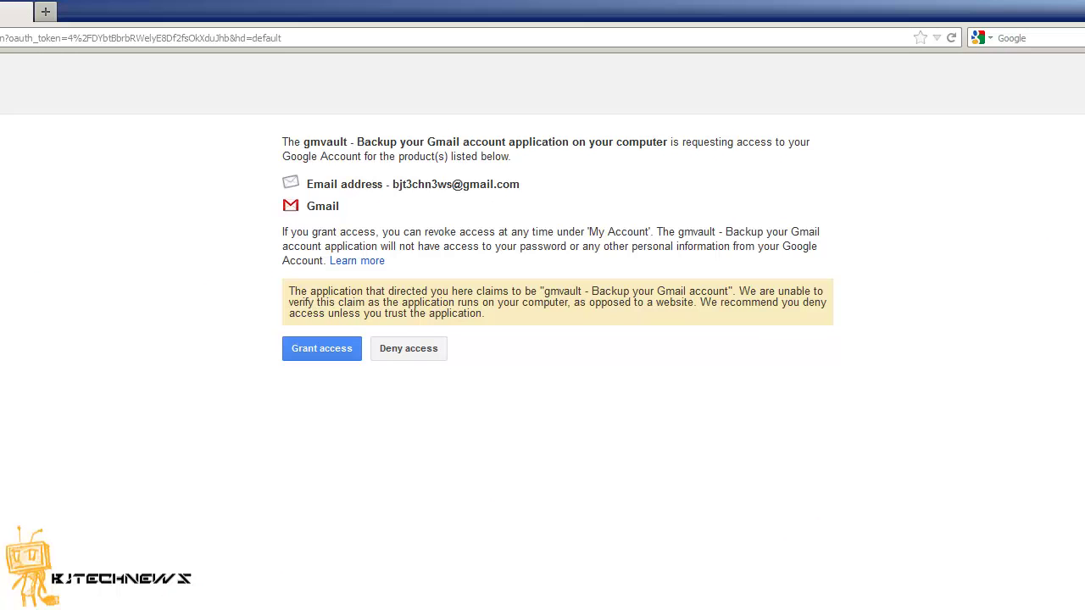
click(317, 351)
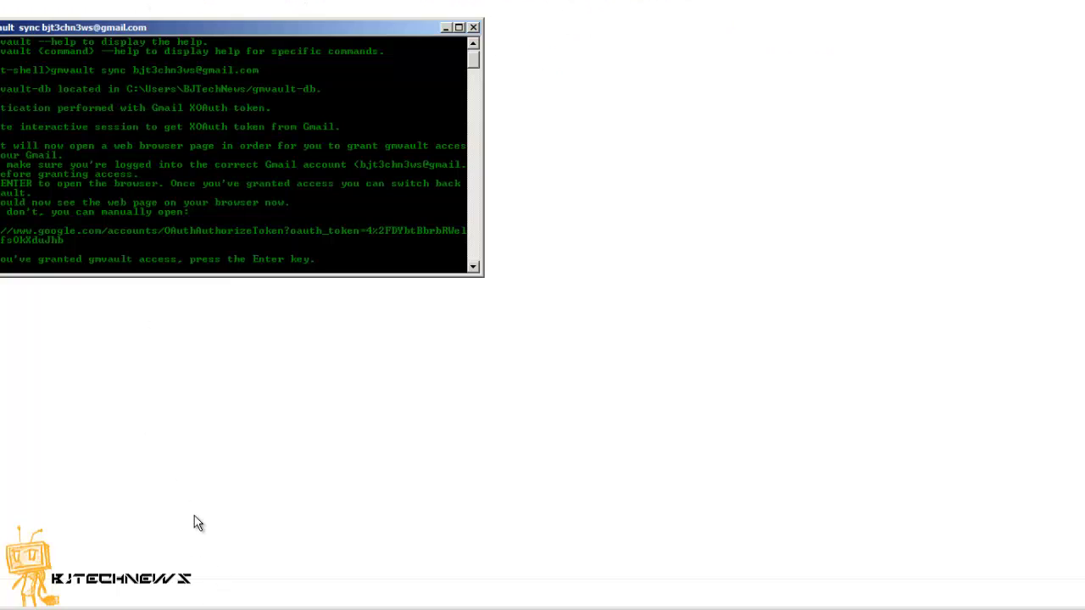
Continue the sync so gmvault starts fetching the 2237 emails
key(Return)
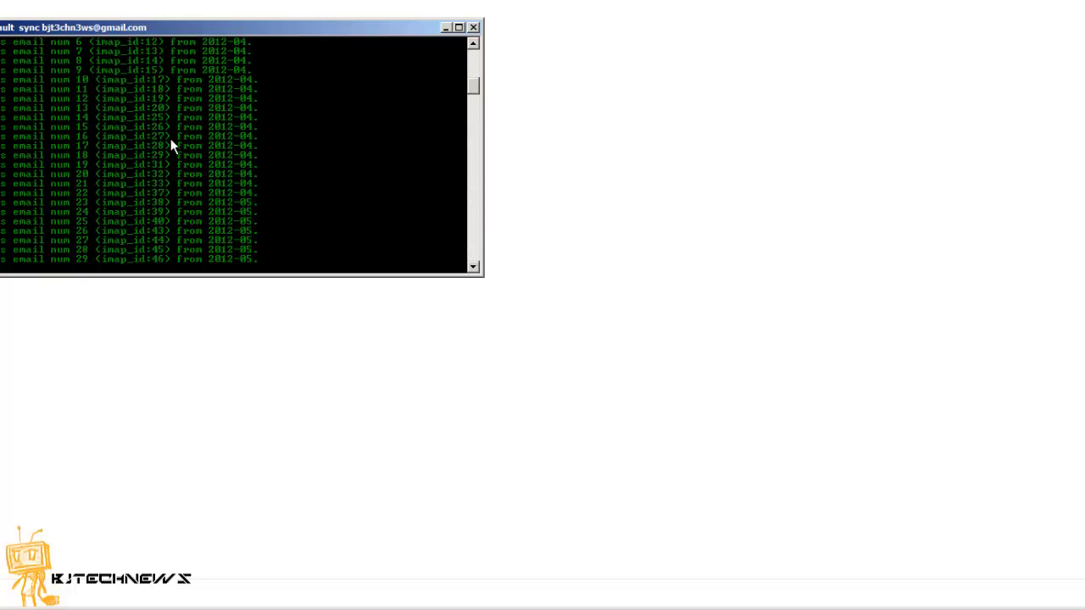
drag(474, 90, 475, 76)
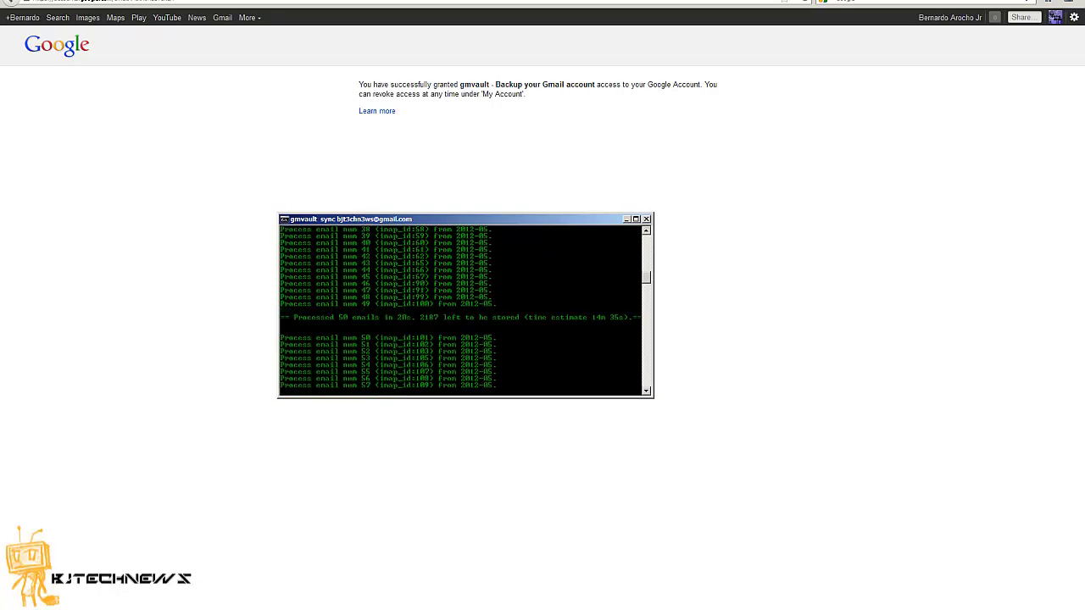
Check gmvault-db\db\2012-04 in the home folder for .eml.gz and .meta files, then close Explorer
key(super)
click(203, 427)
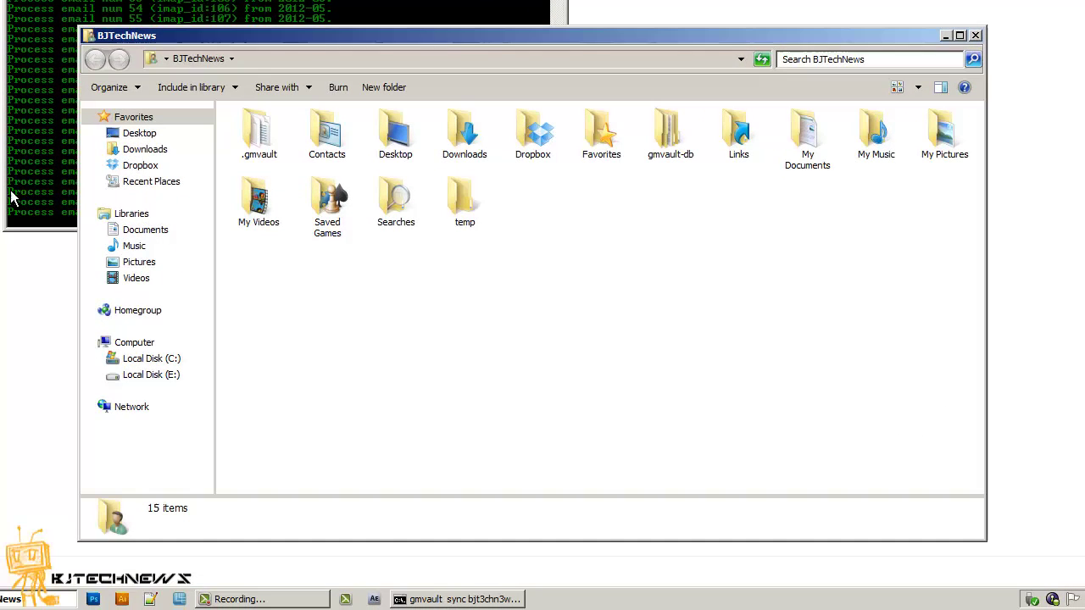
drag(349, 35, 343, 61)
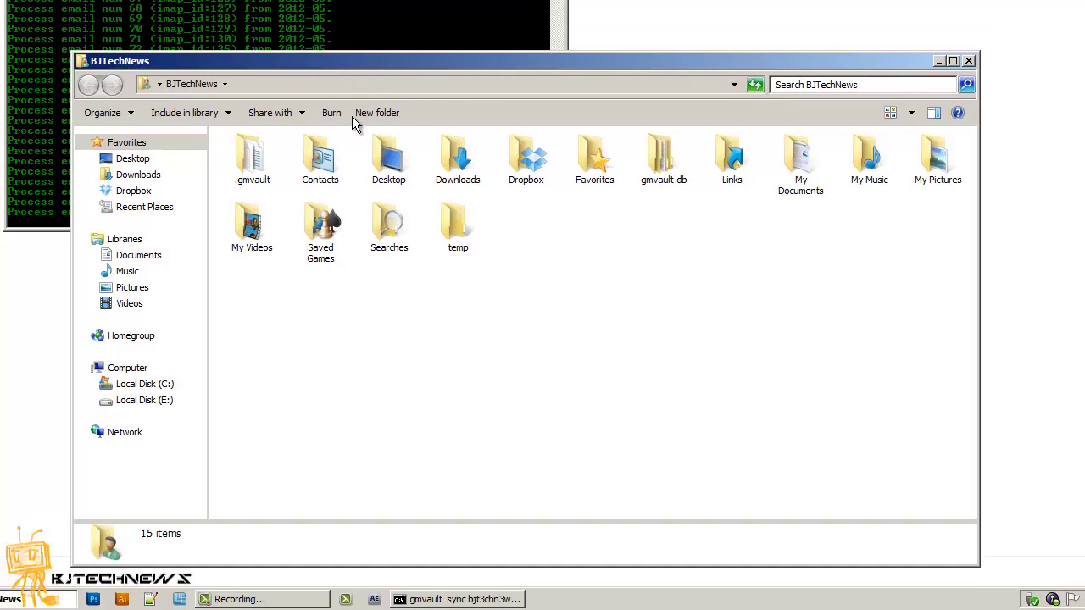
double_click(665, 163)
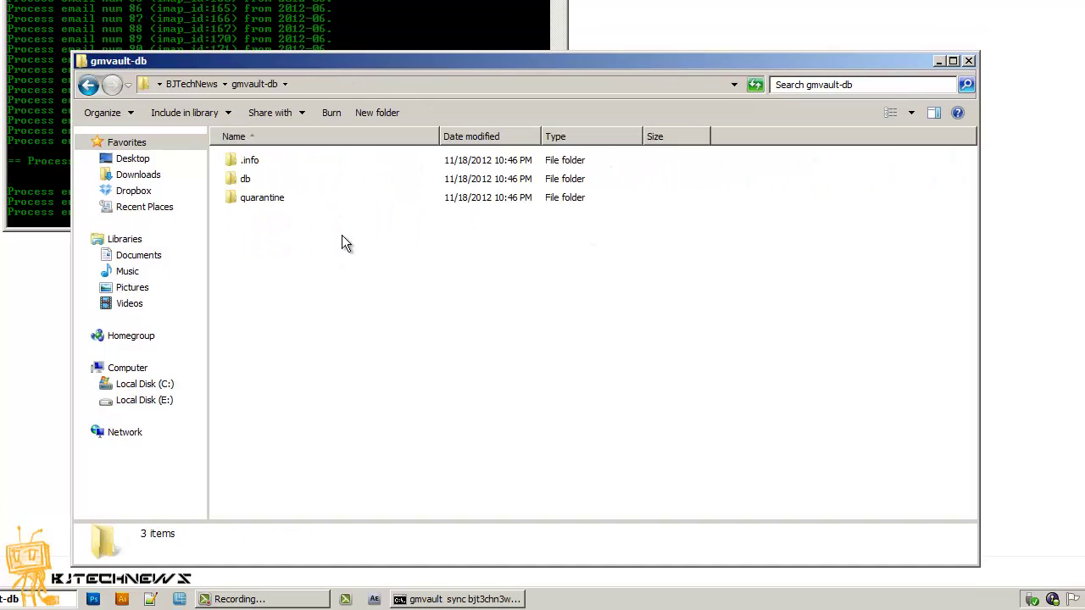
double_click(247, 180)
double_click(272, 163)
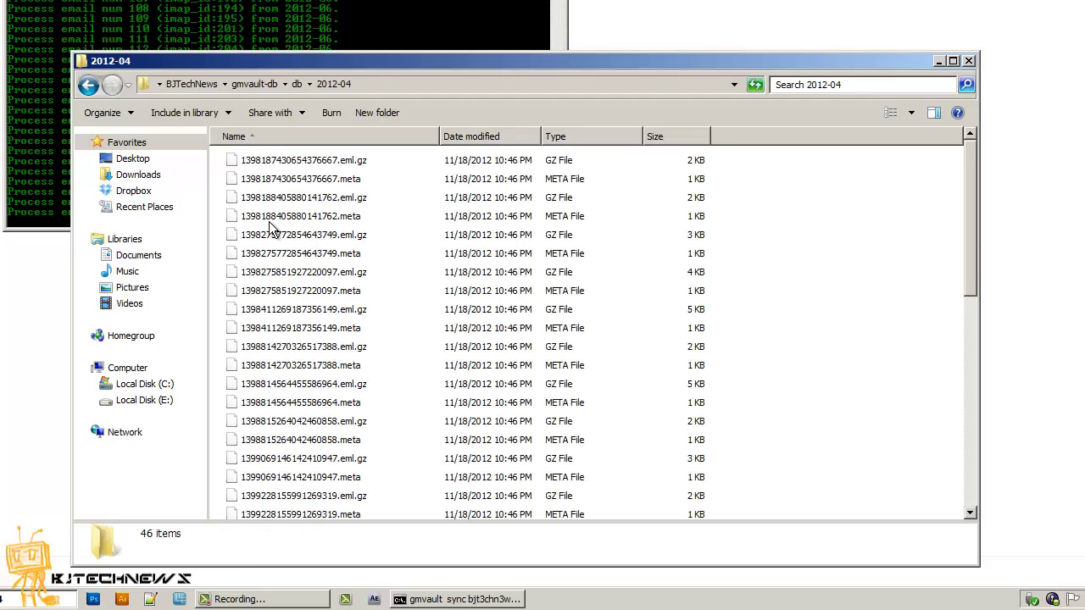
click(970, 63)
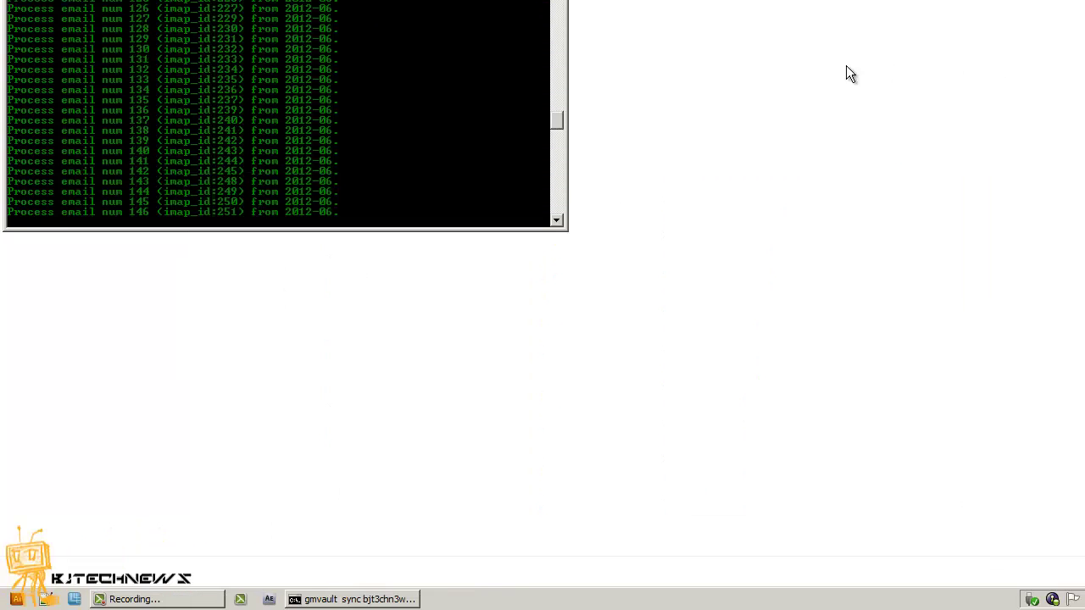